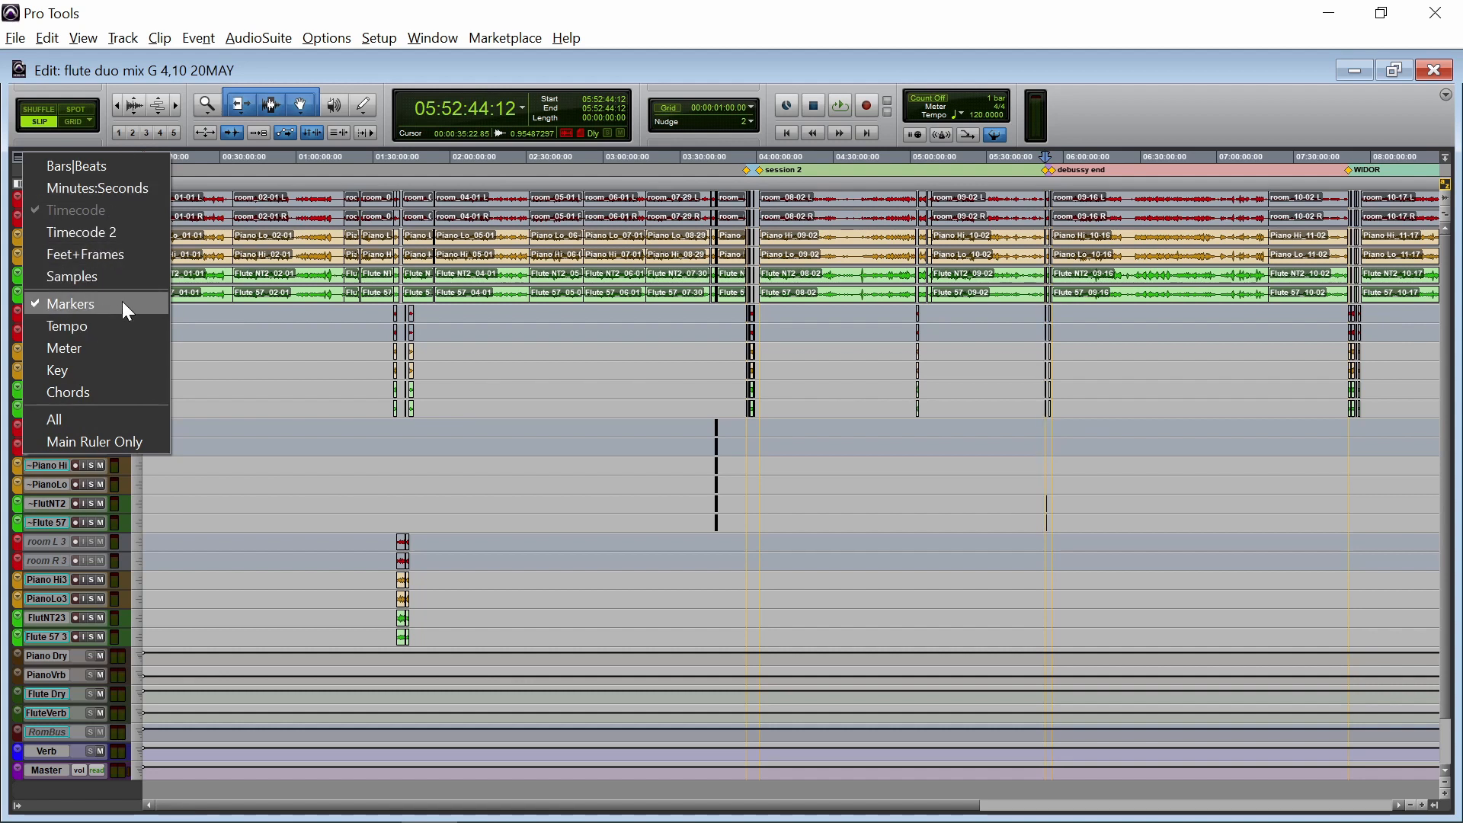
Step: Zoom the timeline in on the Debussy section, from the DEBUSSY marker to the debussy end marker
key(Escape)
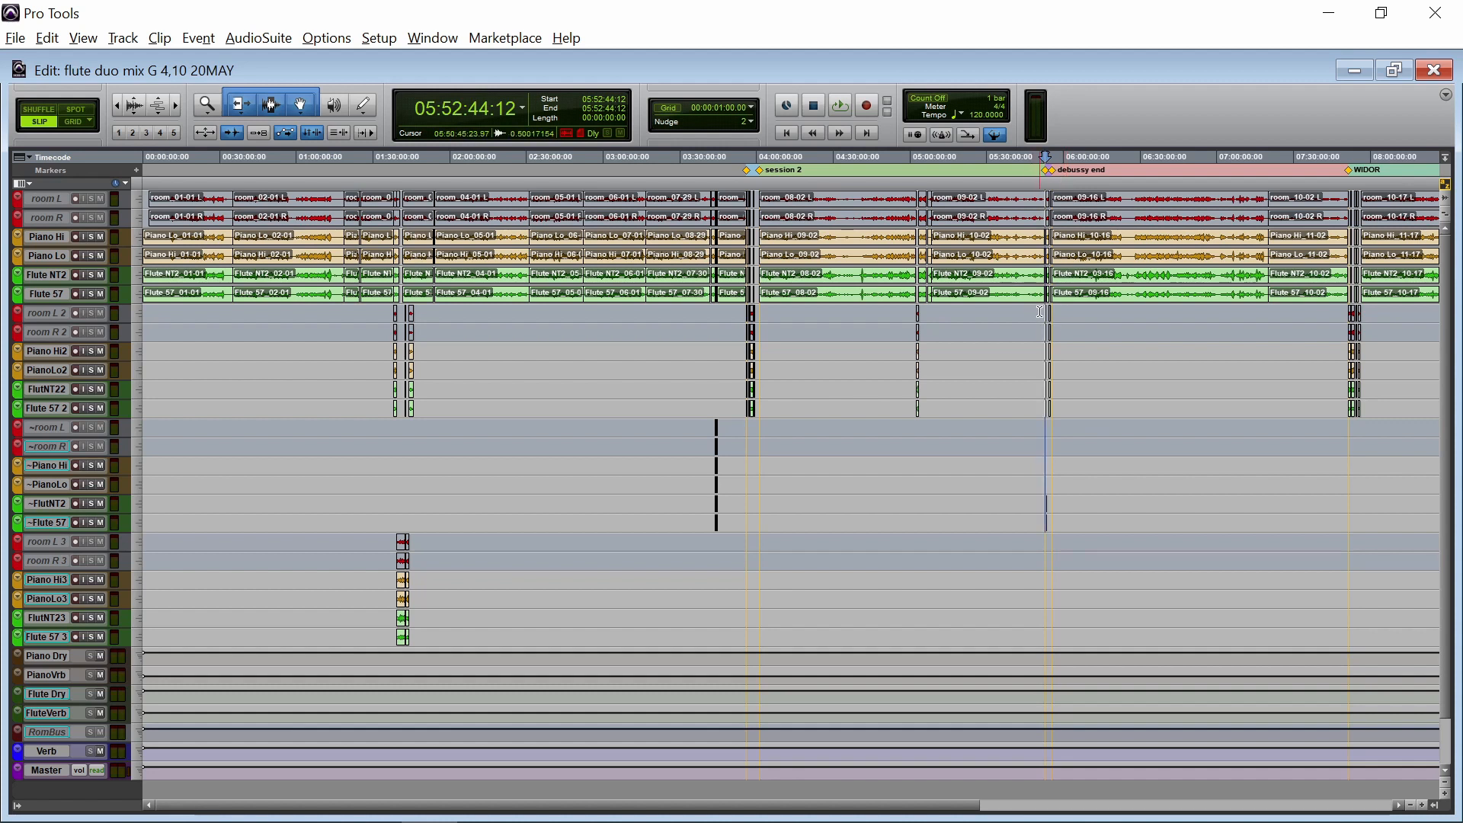
drag(1041, 318, 1061, 313)
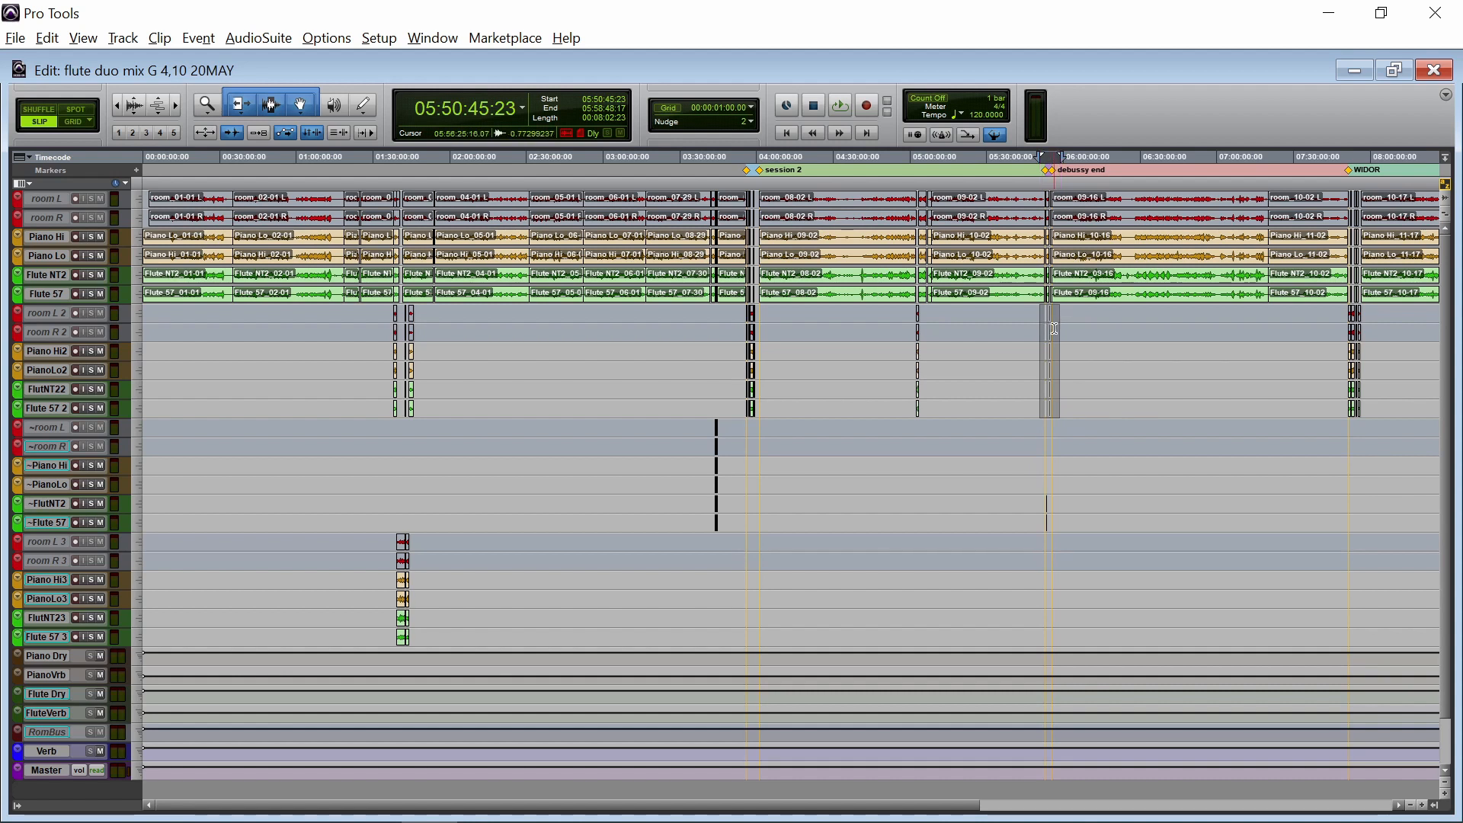
key(alt+f)
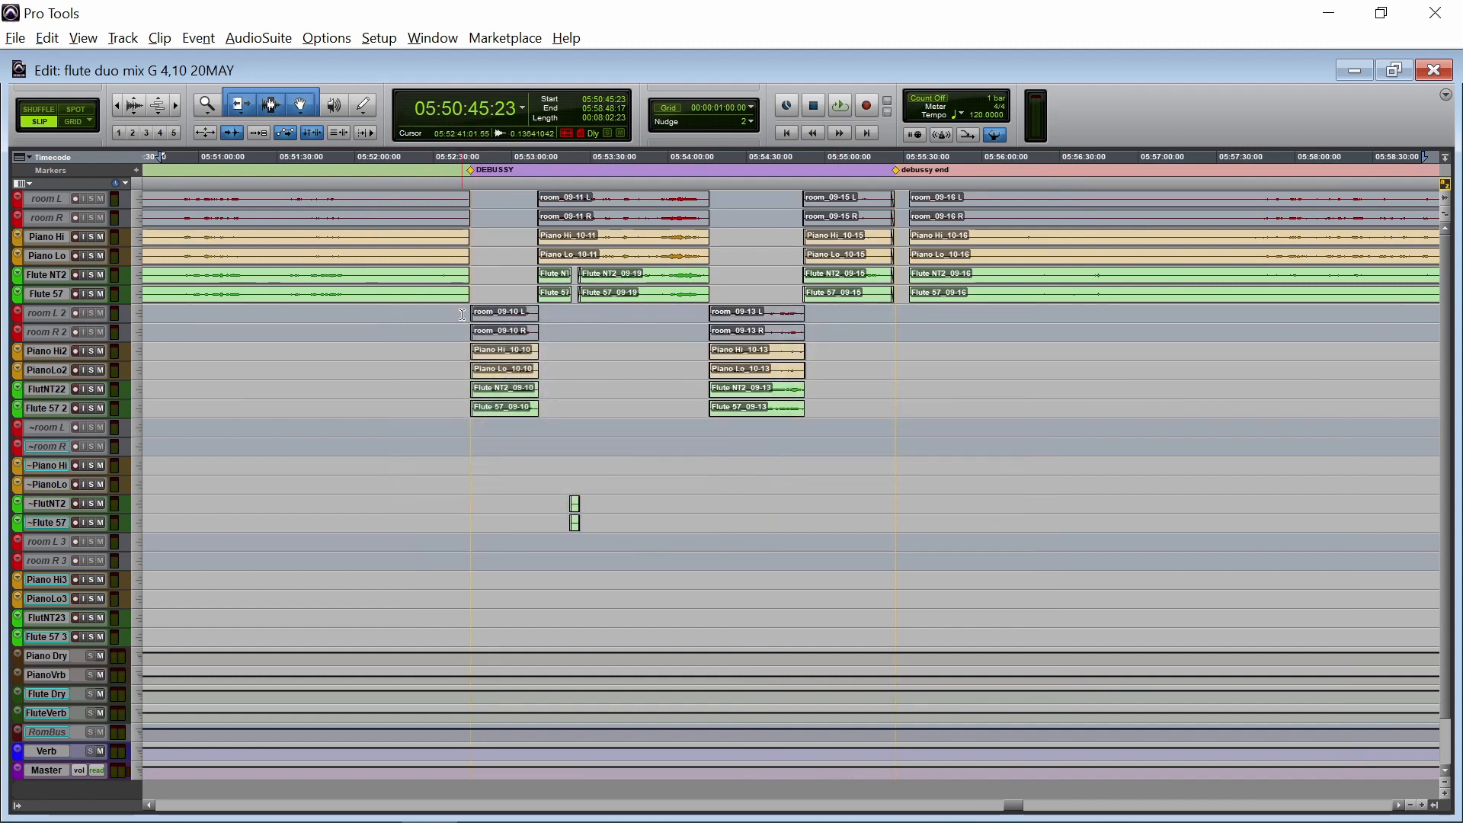
drag(462, 312, 910, 340)
key(alt+f)
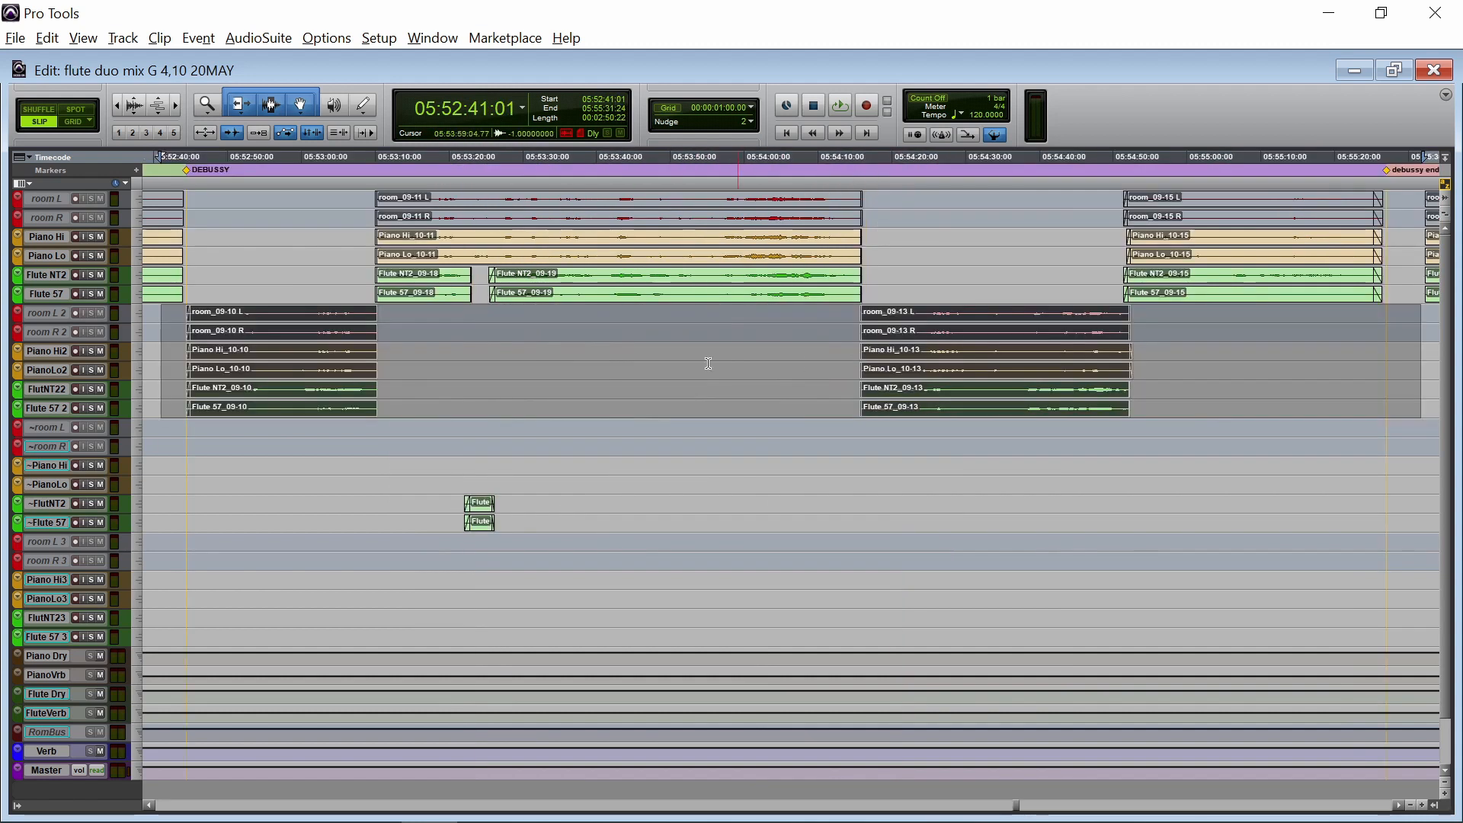
Step: Select all Debussy clips from the upper tracks down to the small ~Flute 57 clip and fit the selection to the window
click(486, 524)
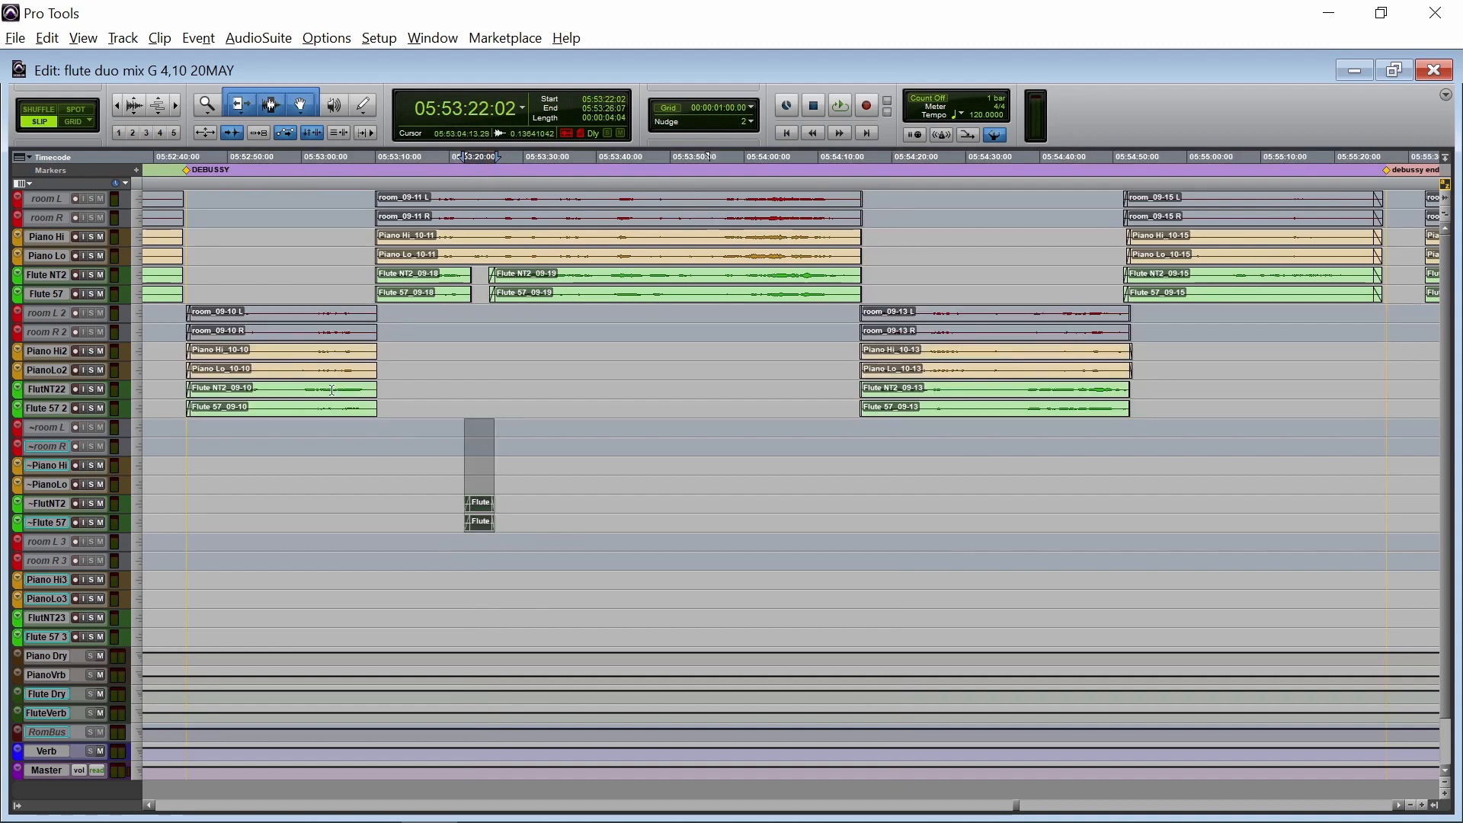
shift+click(290, 416)
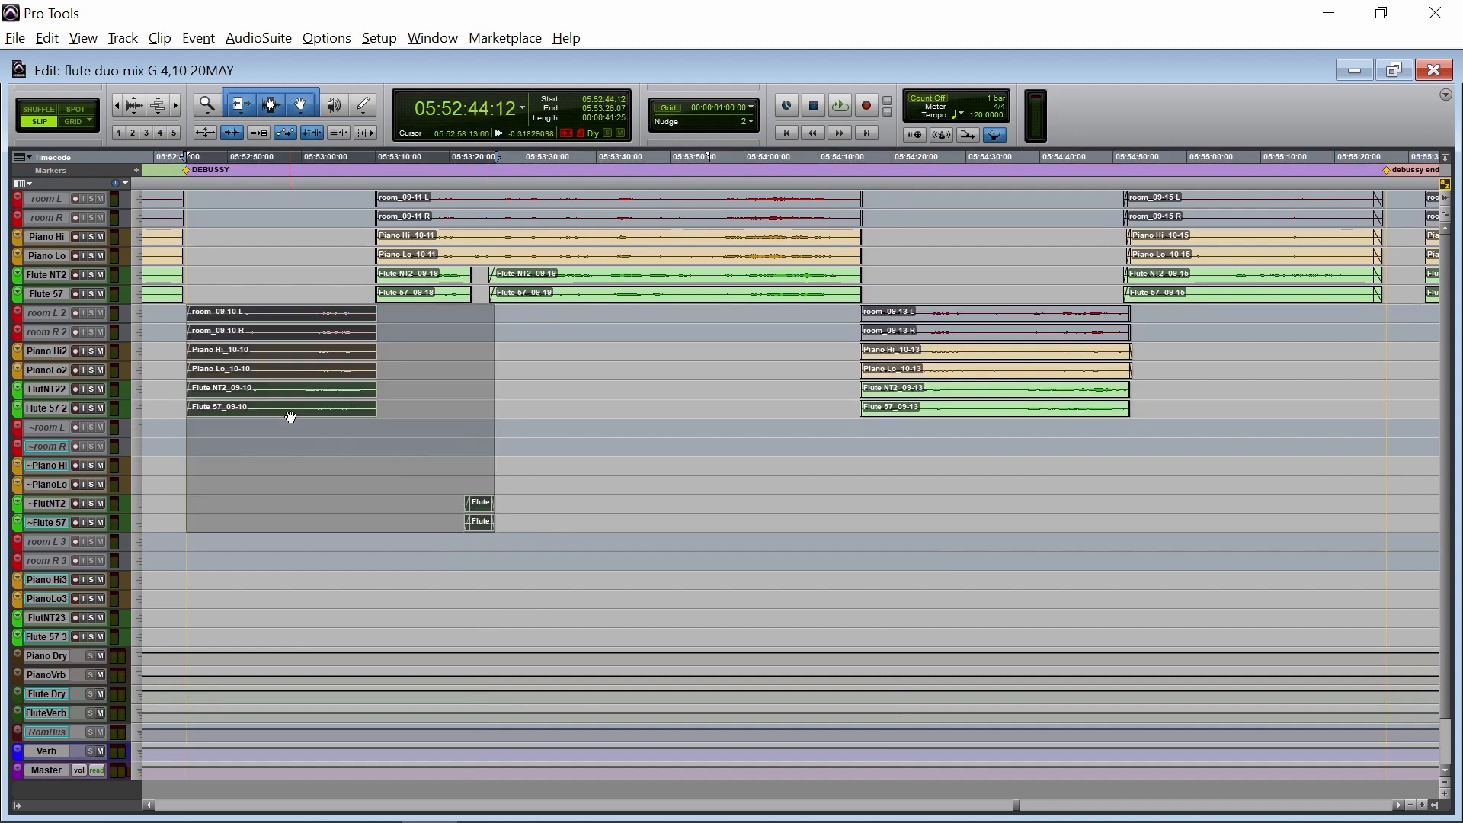
shift+click(1261, 299)
key(alt+f)
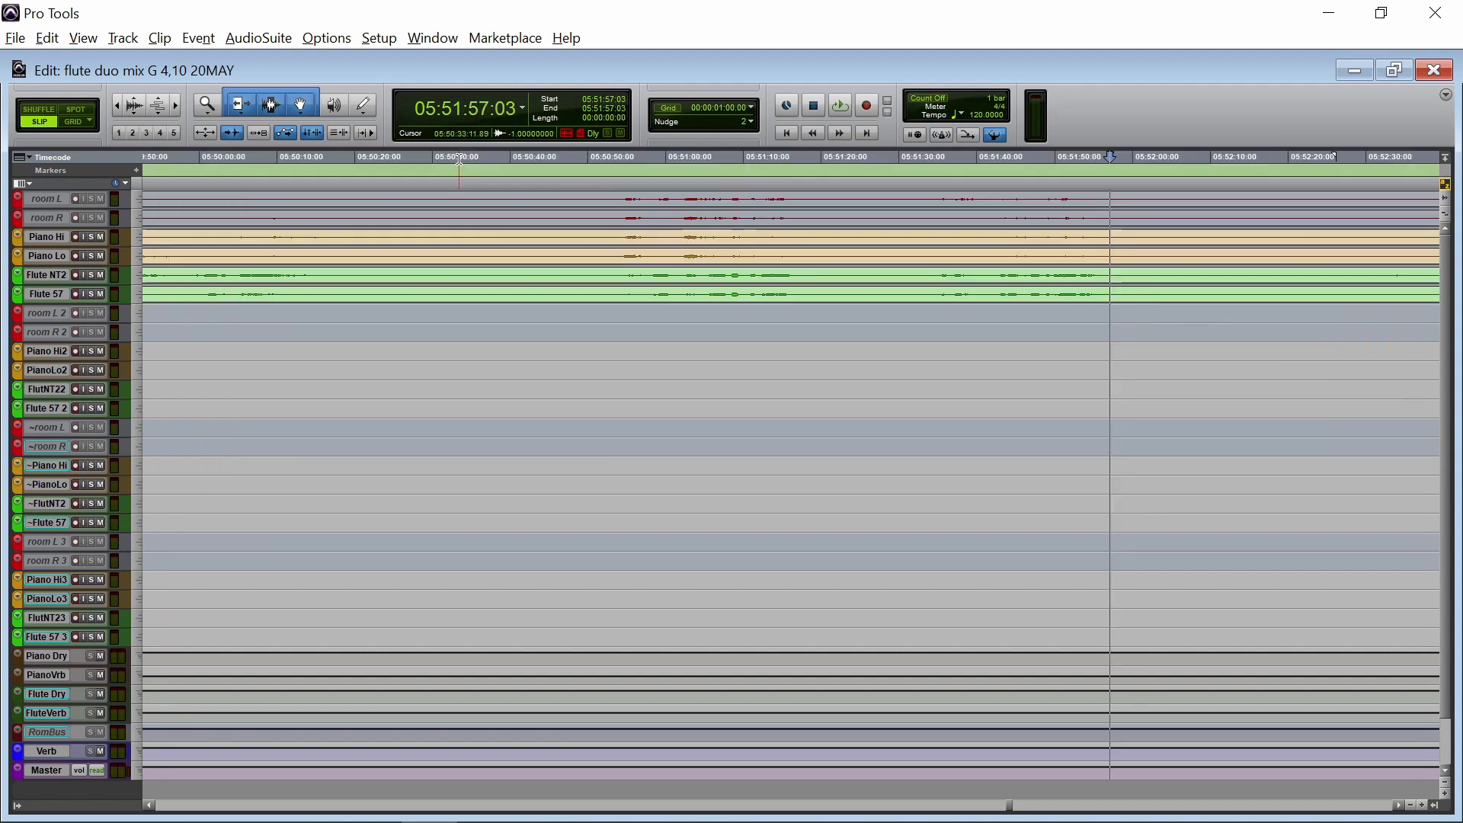
Step: Select about 05:50:17:24 to 05:51:31:27 across all tracks and start a new memory location of the Selection type
click(432, 160)
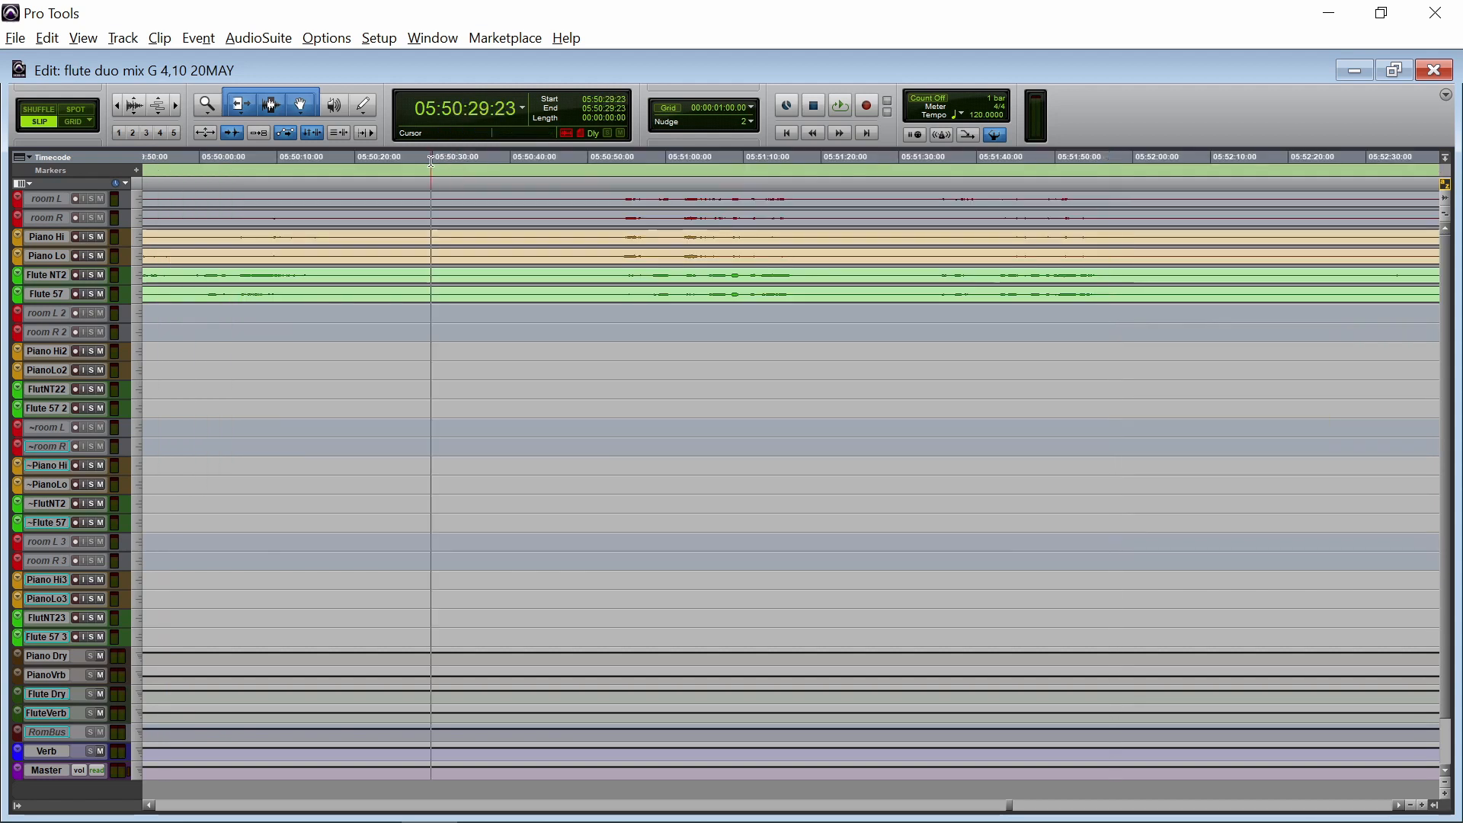
drag(339, 161, 914, 173)
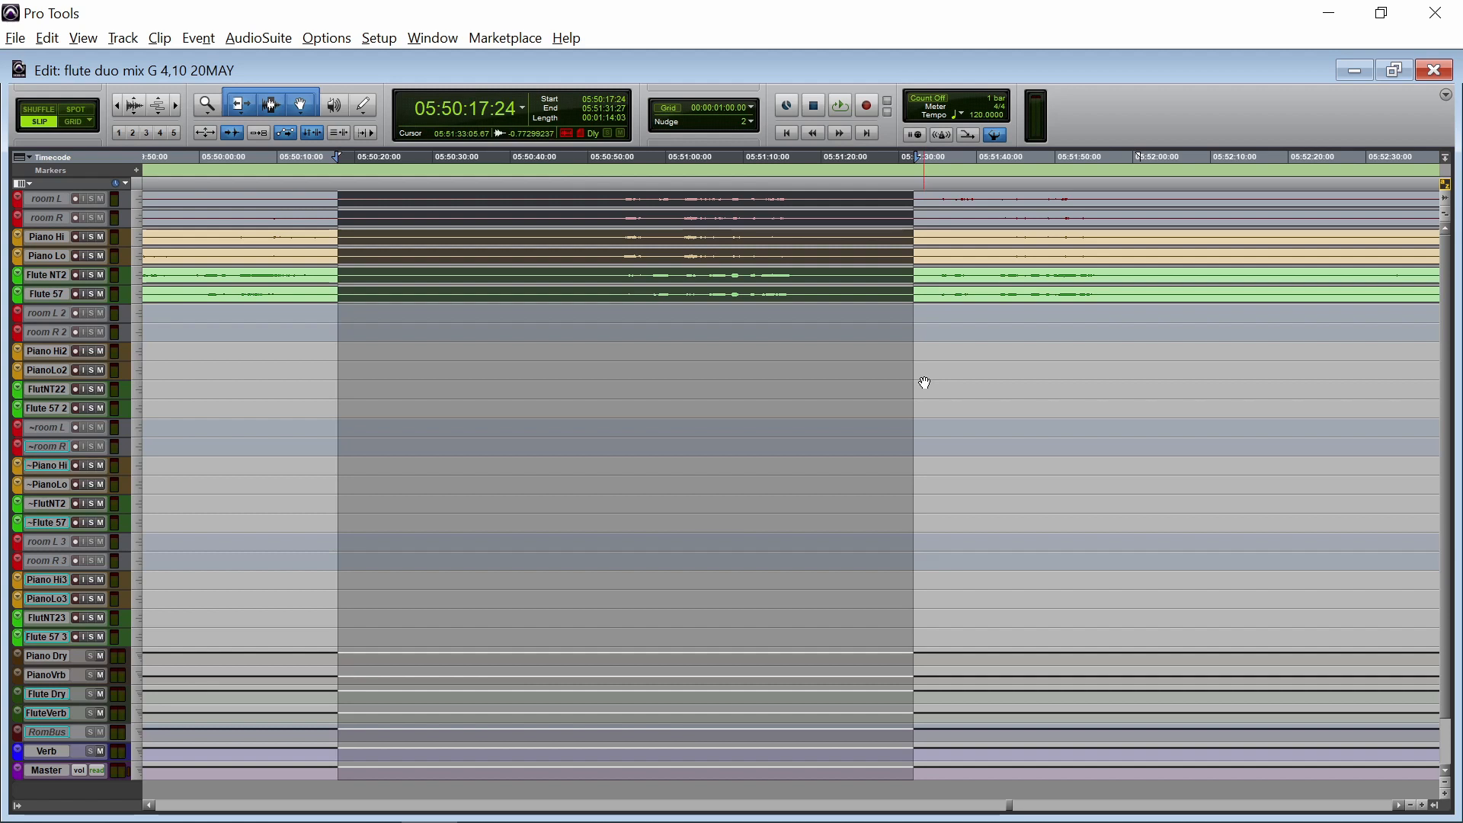
key(KP_Enter)
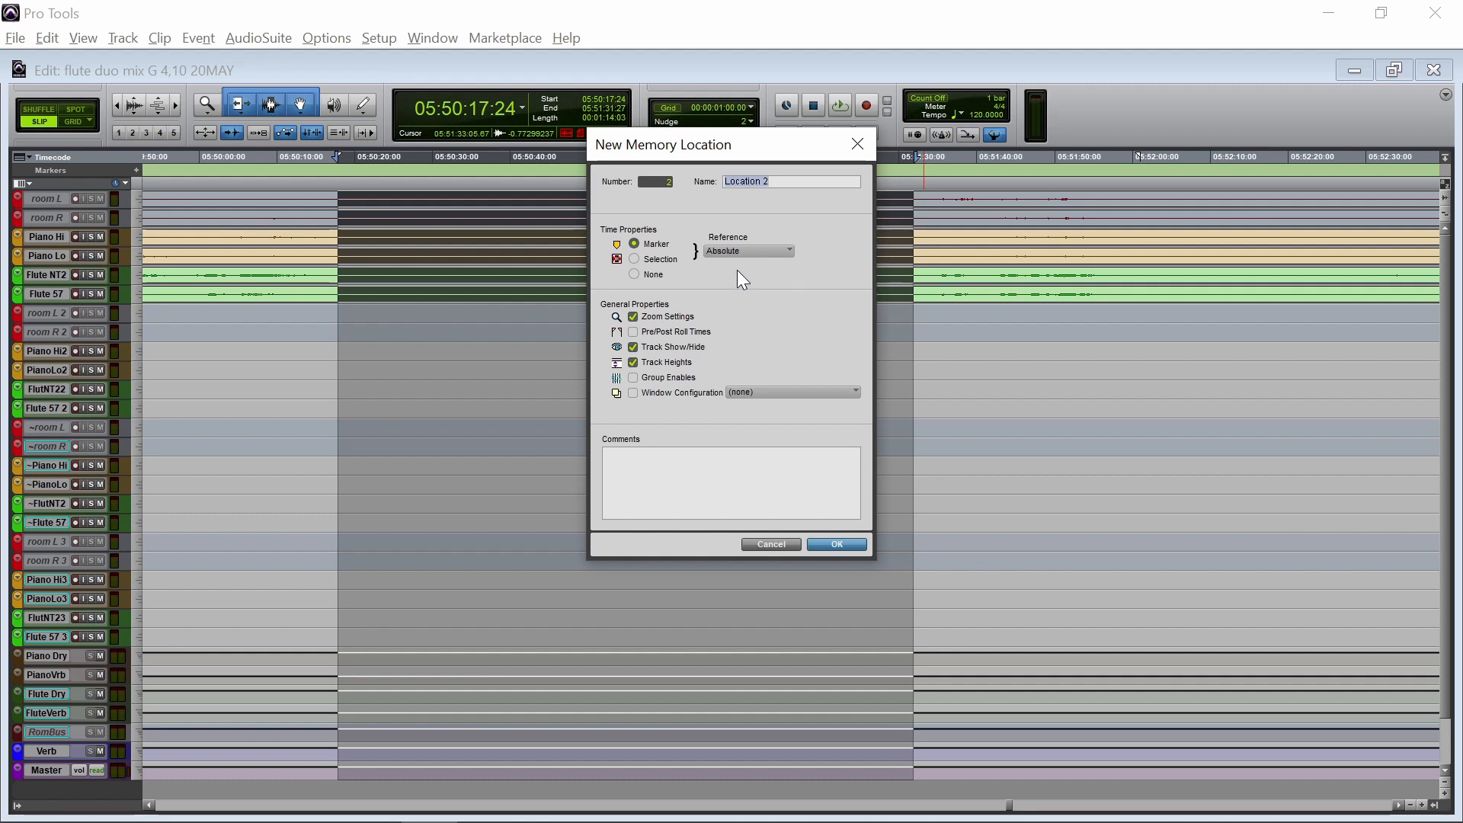
click(660, 260)
click(633, 262)
Step: Name the new memory location "test" and save it
key(BackSpace)
key(BackSpace)
key(BackSpace)
key(BackSpace)
key(BackSpace)
key(BackSpace)
key(BackSpace)
key(BackSpace)
key(BackSpace)
key(BackSpace)
text(test)
click(848, 541)
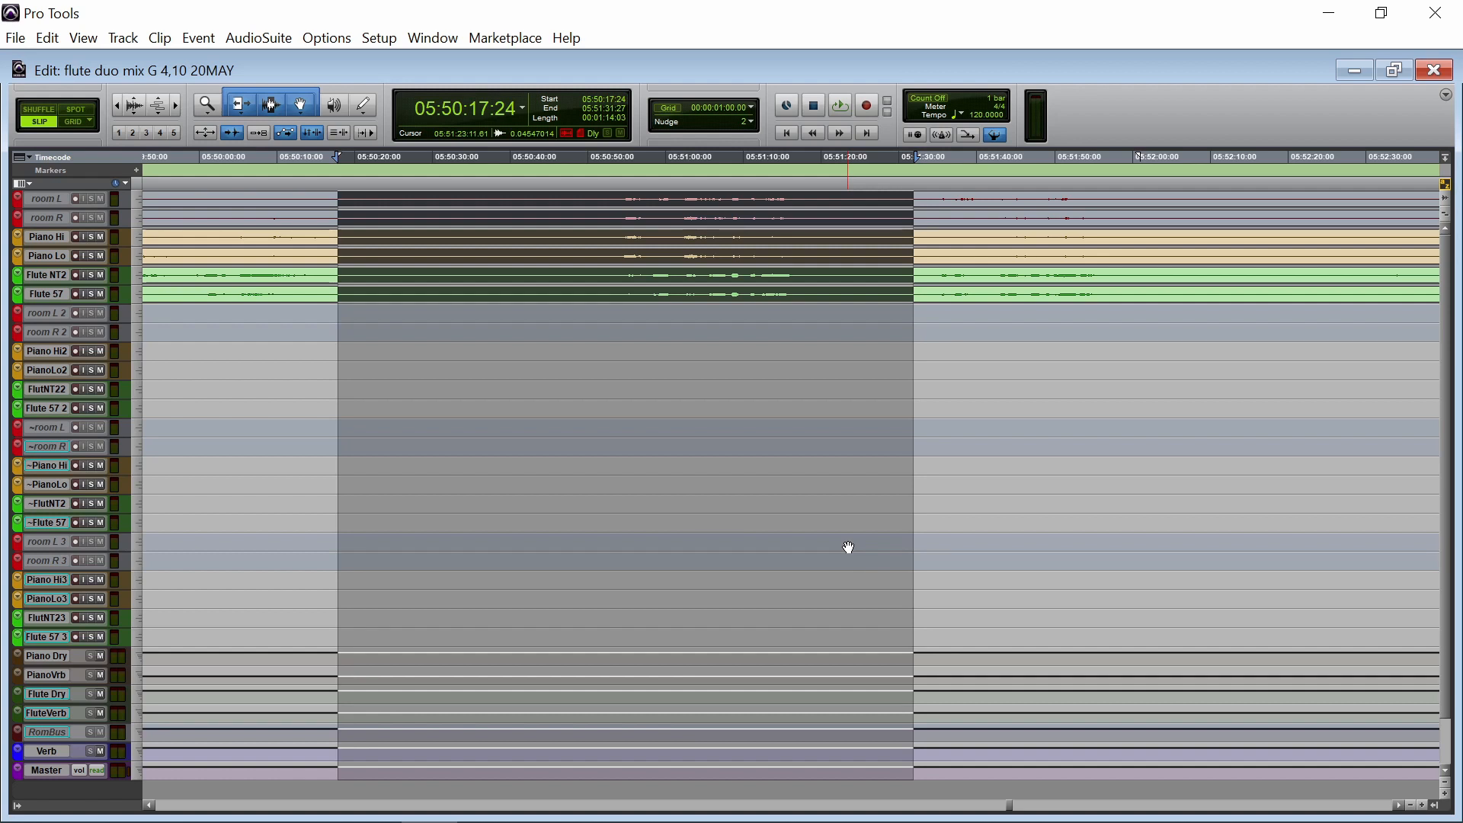
Step: Show the whole session, place the cursor at about 02:20:57:19, and recall the "test" selection from the Memory Locations list
key(alt+a)
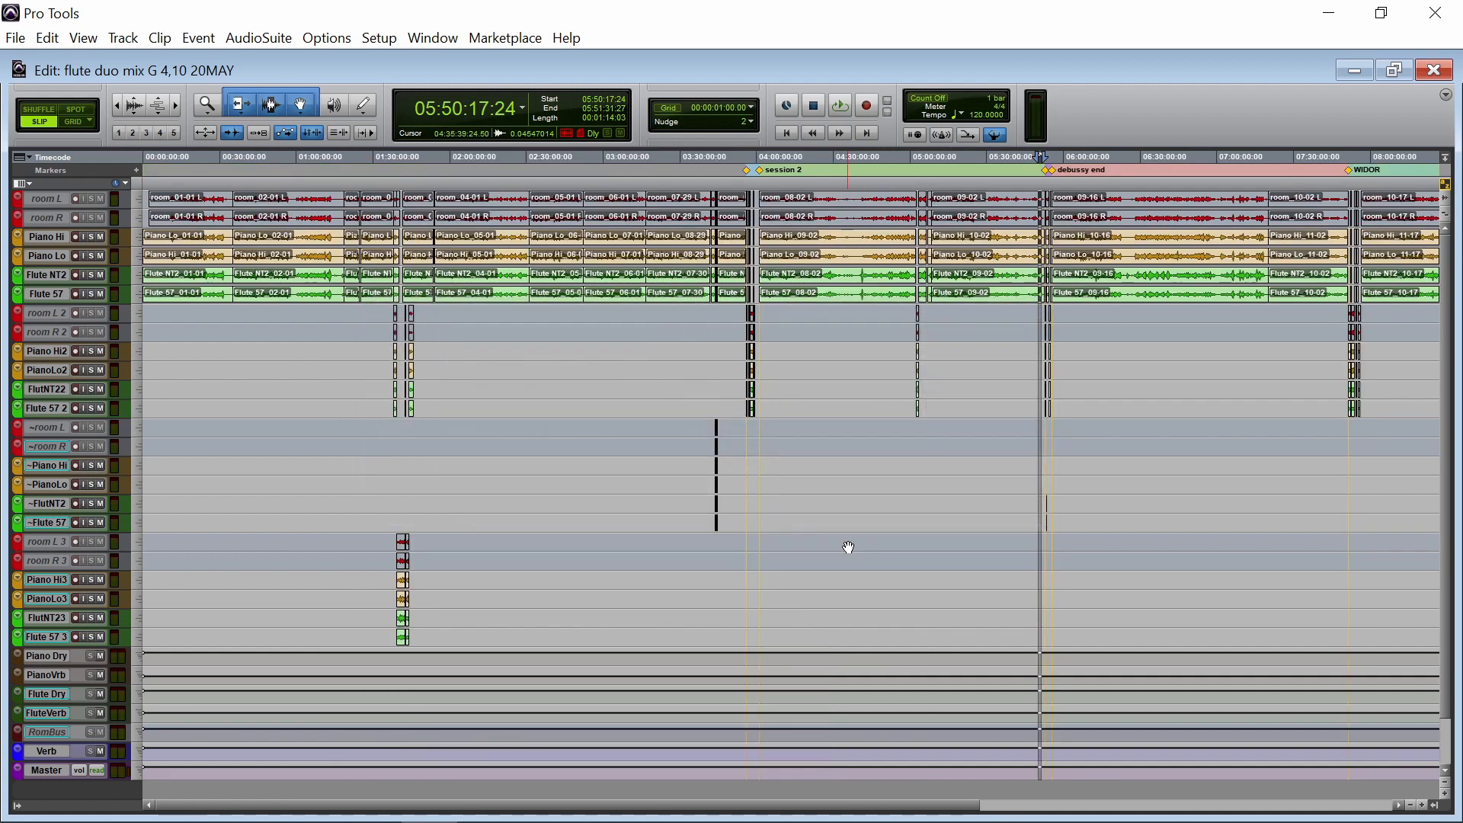
click(513, 309)
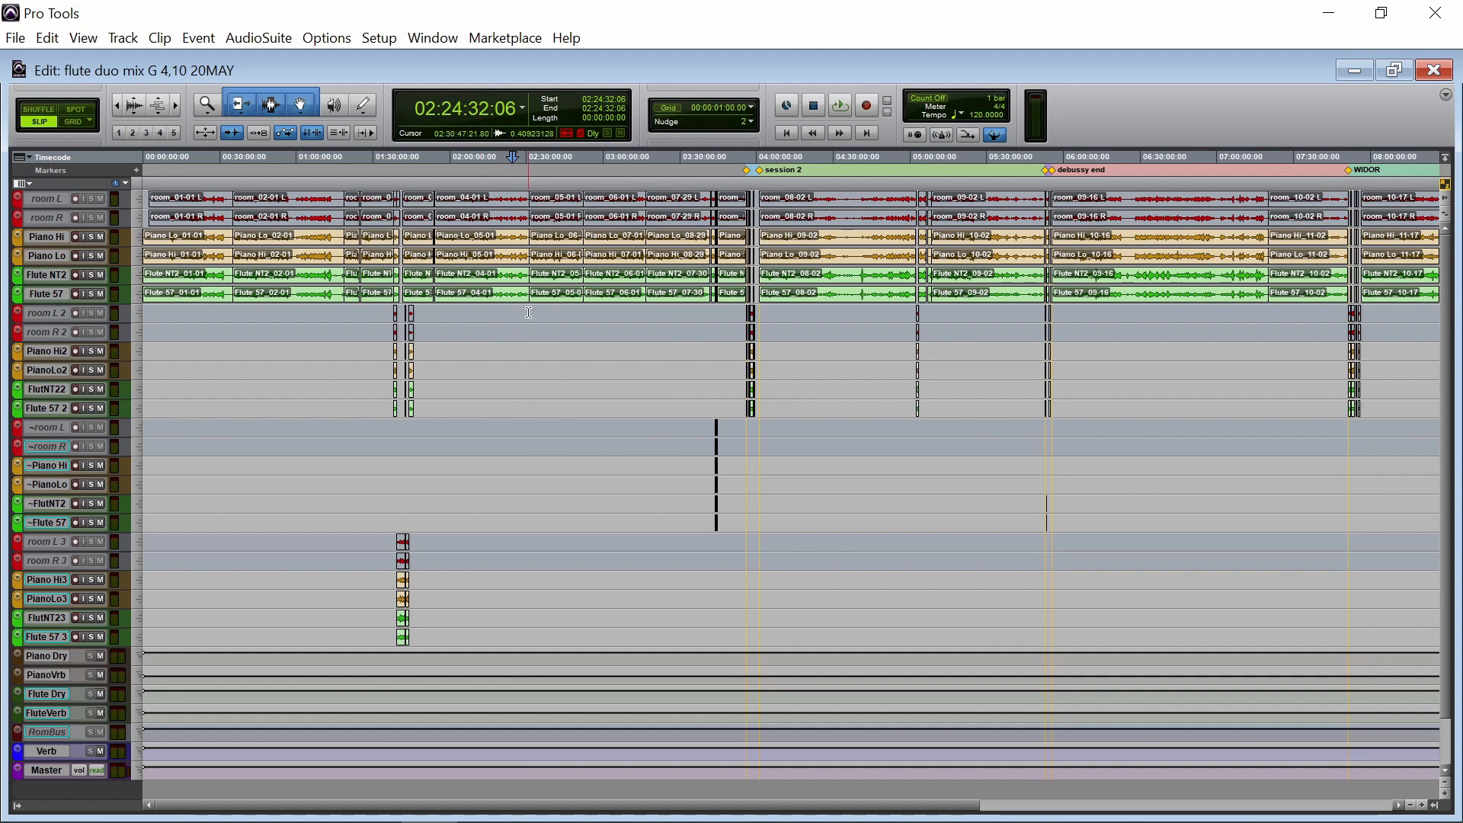
click(503, 308)
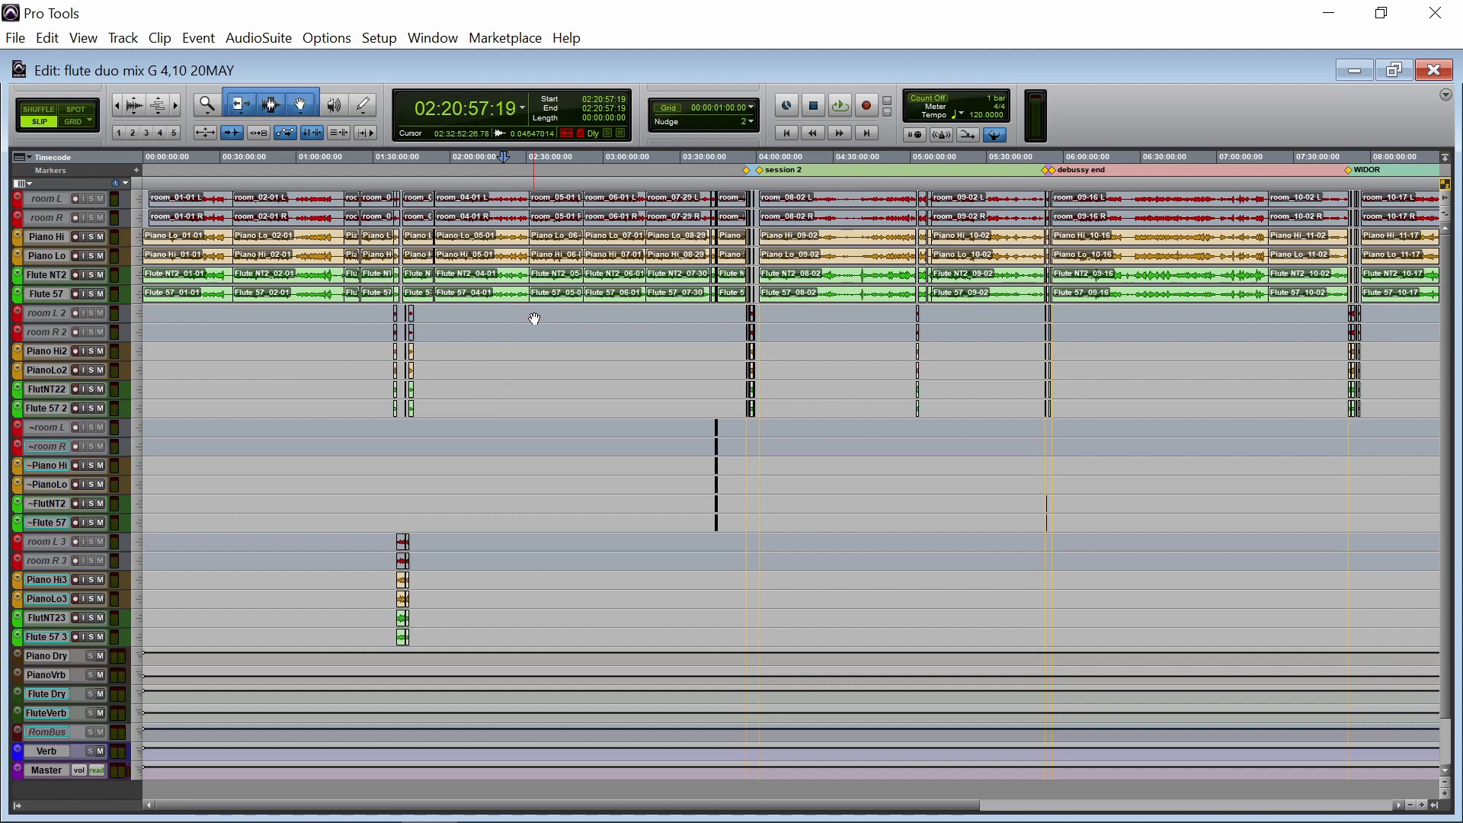
key(ctrl+5)
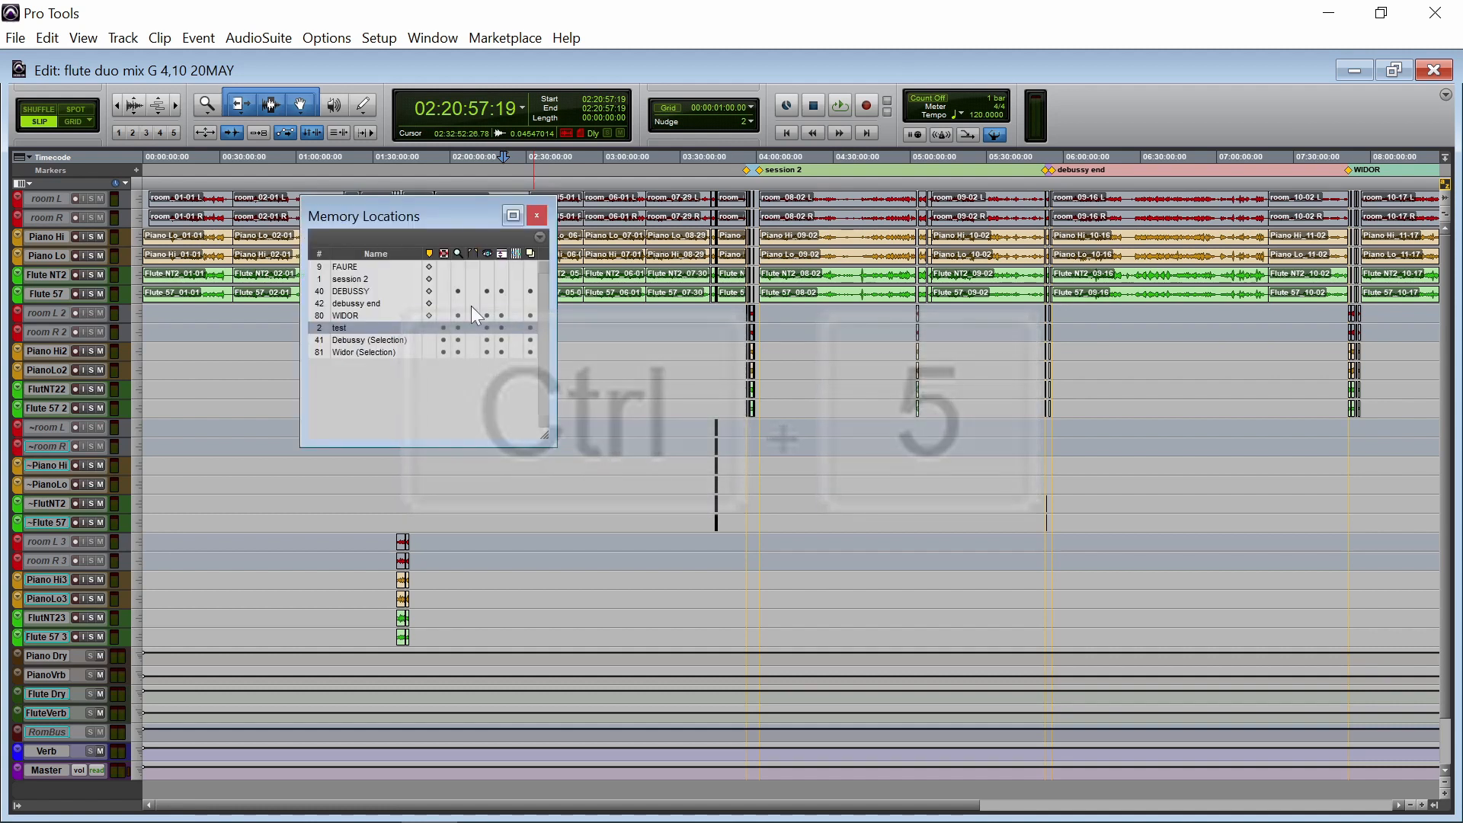
click(353, 327)
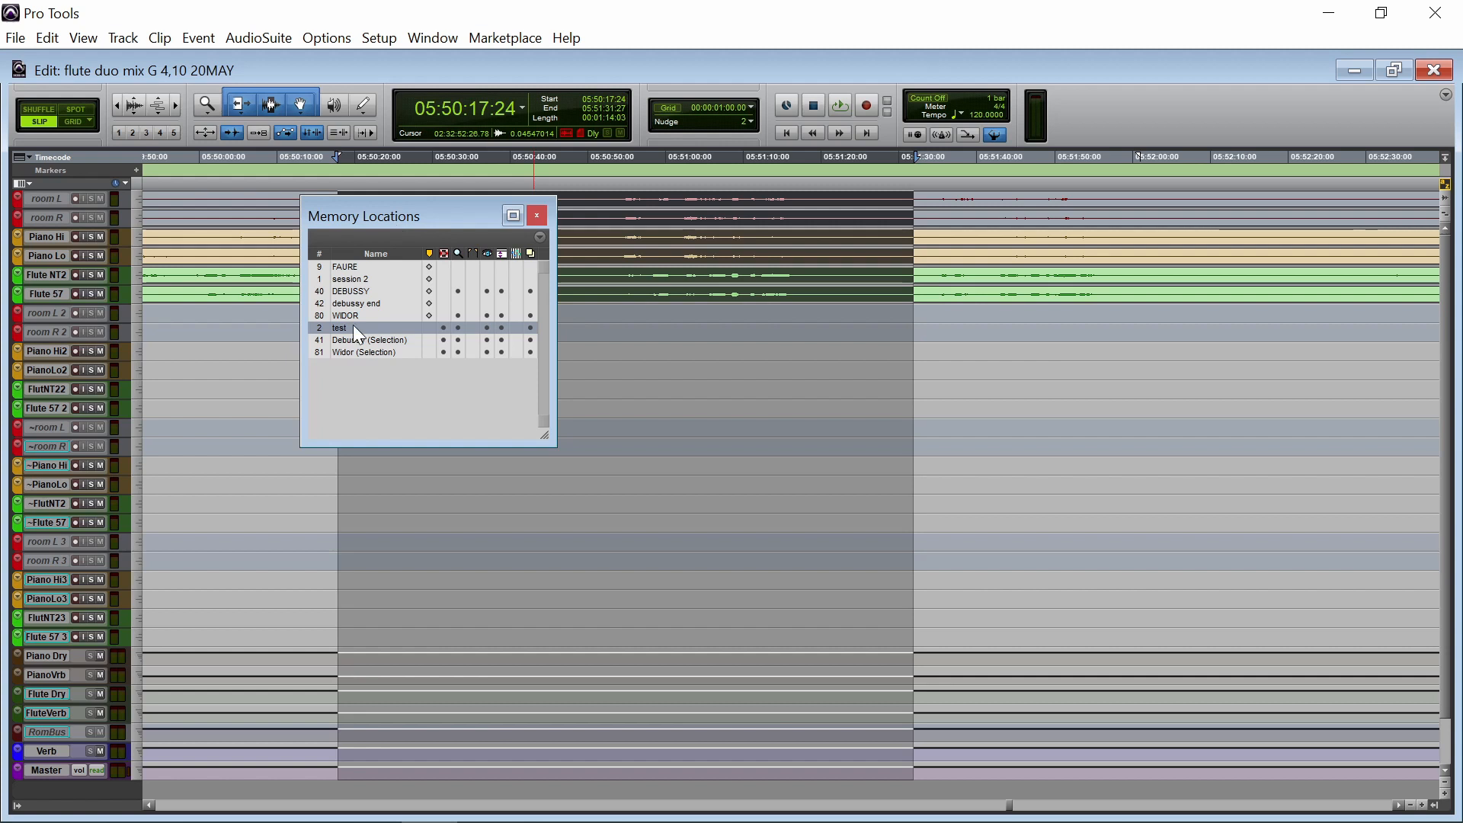
Step: Zoom back out to the whole session, close the Memory Locations list, and recall memory location 2 by its number
key(alt+a)
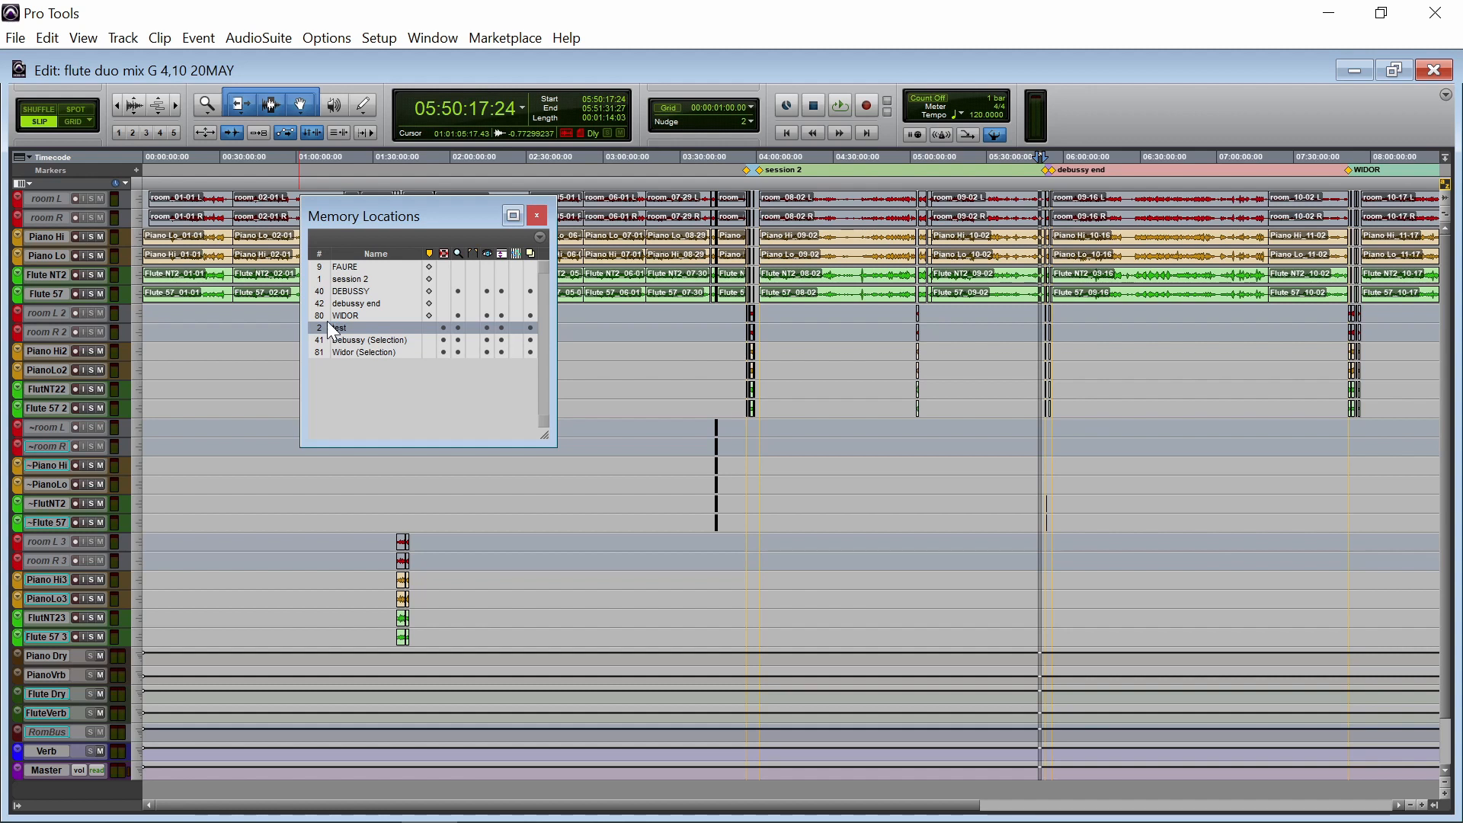
click(537, 218)
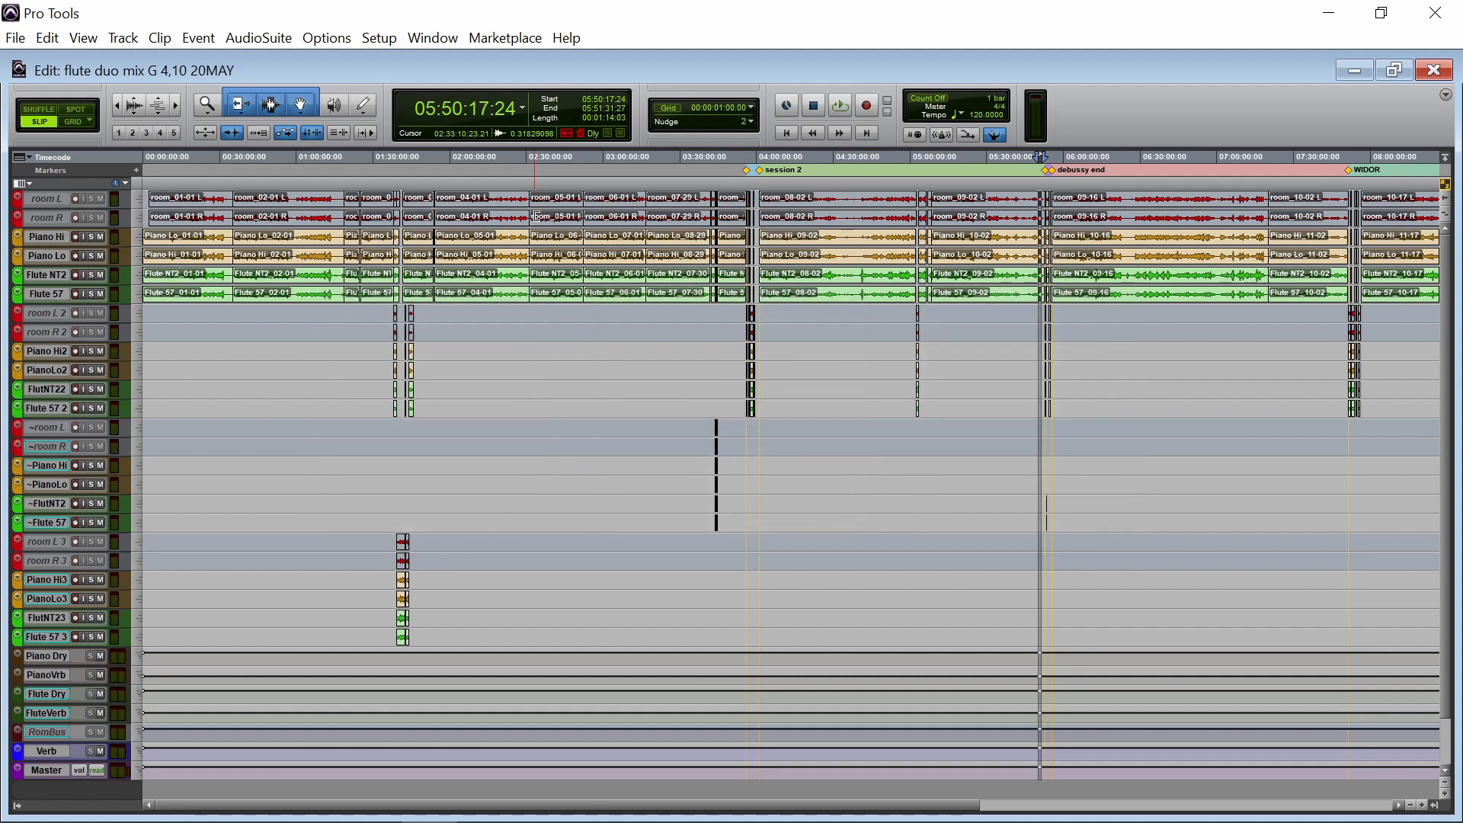
key(KP_Decimal)
key(KP_2)
key(KP_Decimal)
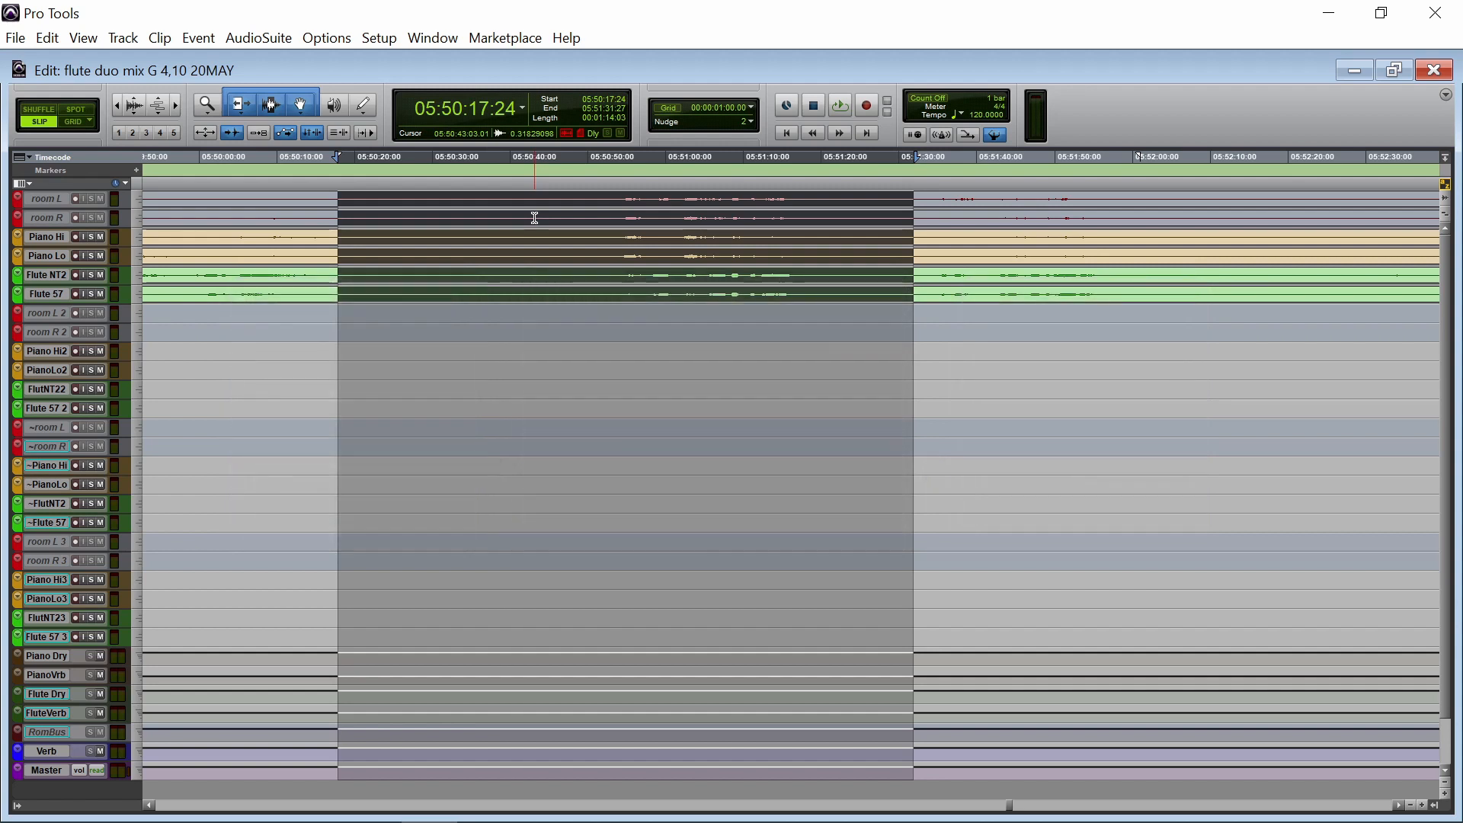
Step: Recall memory location 41, the Debussy selection, by its number
key(KP_Decimal)
key(KP_4)
key(KP_1)
key(KP_Decimal)
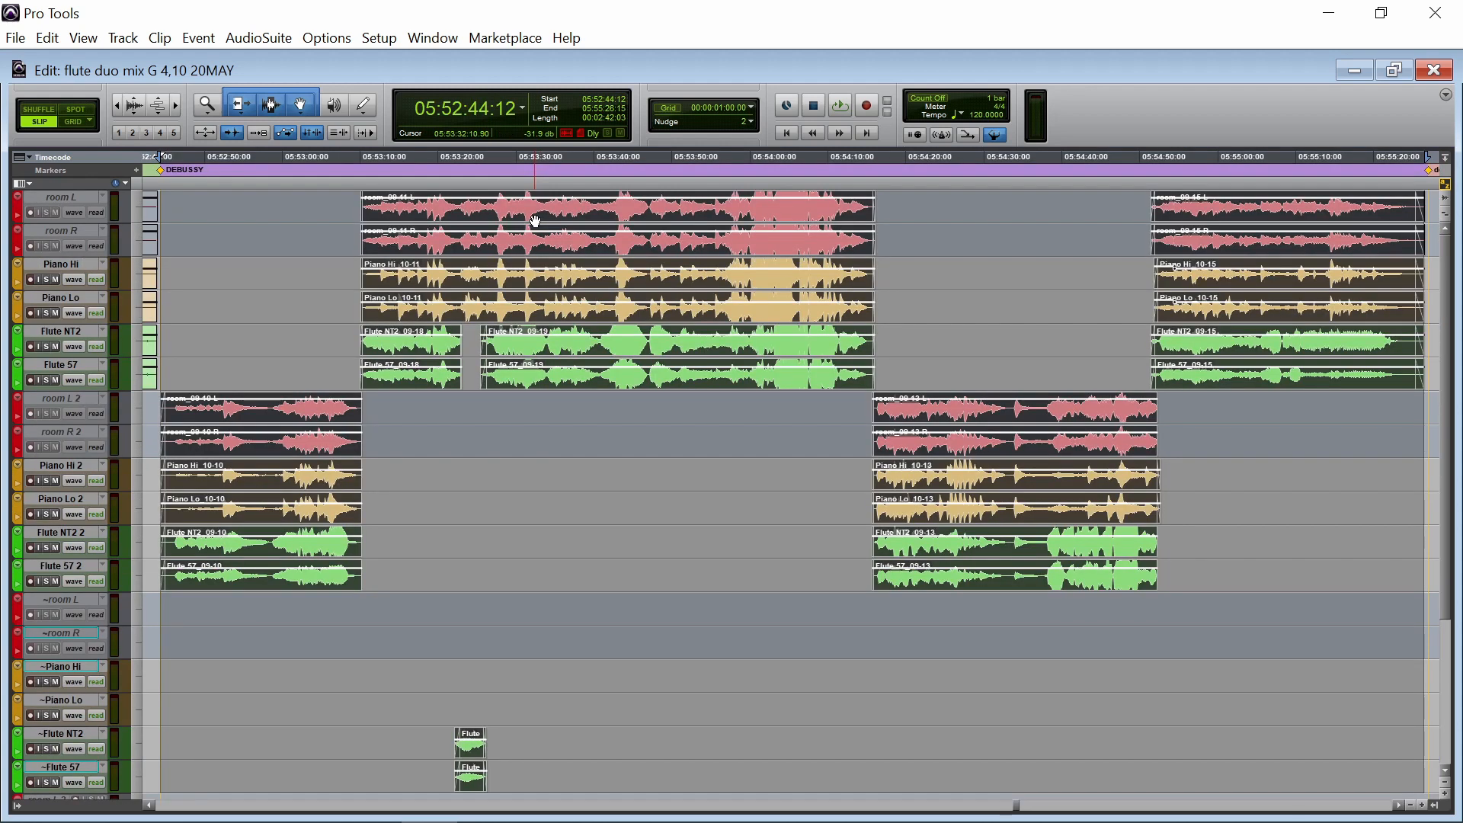
Step: Recall memory location 81, the Widor selection, by its number
key(KP_Decimal)
key(KP_8)
key(KP_1)
key(KP_Decimal)
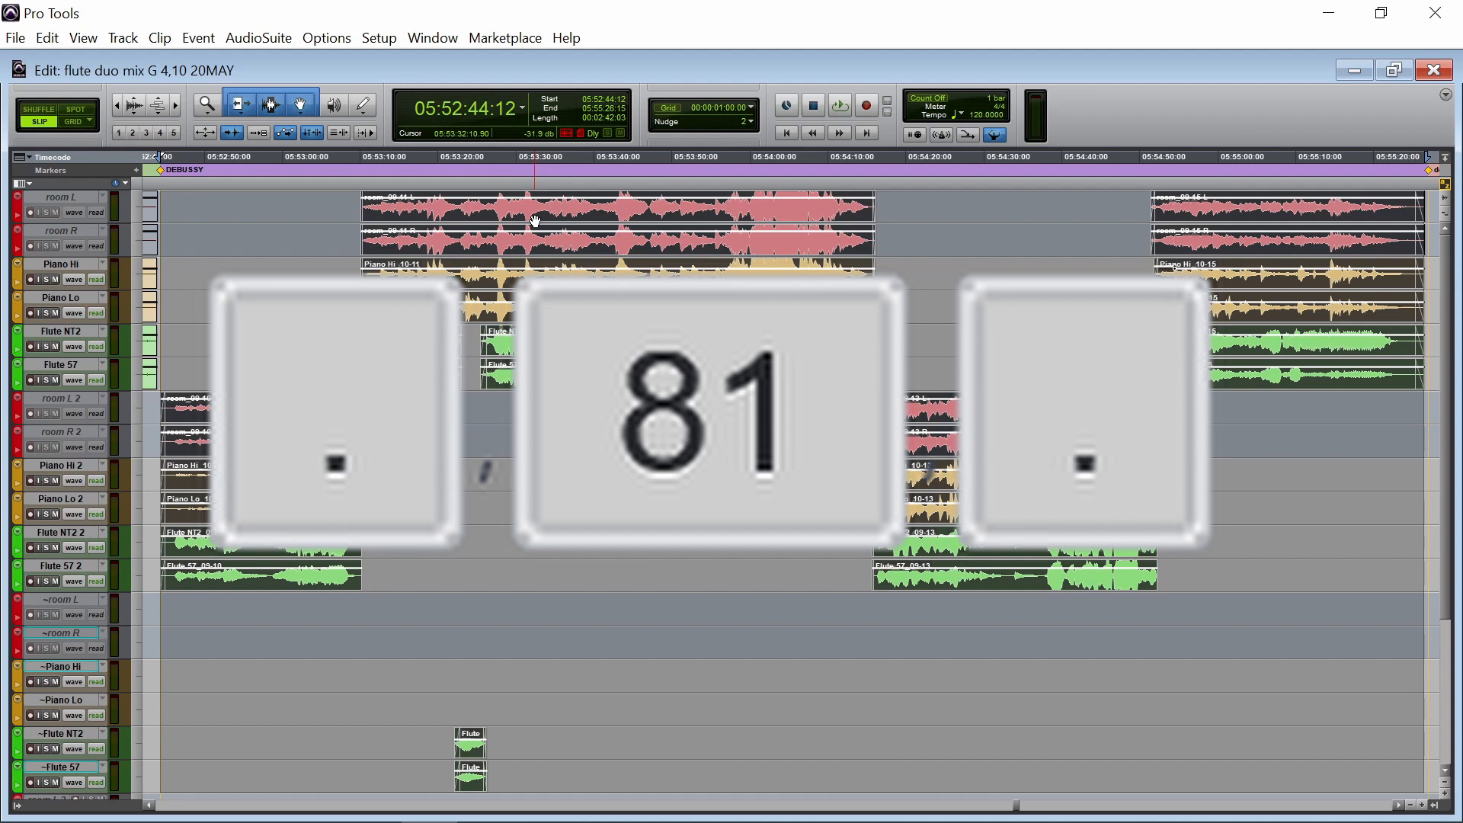